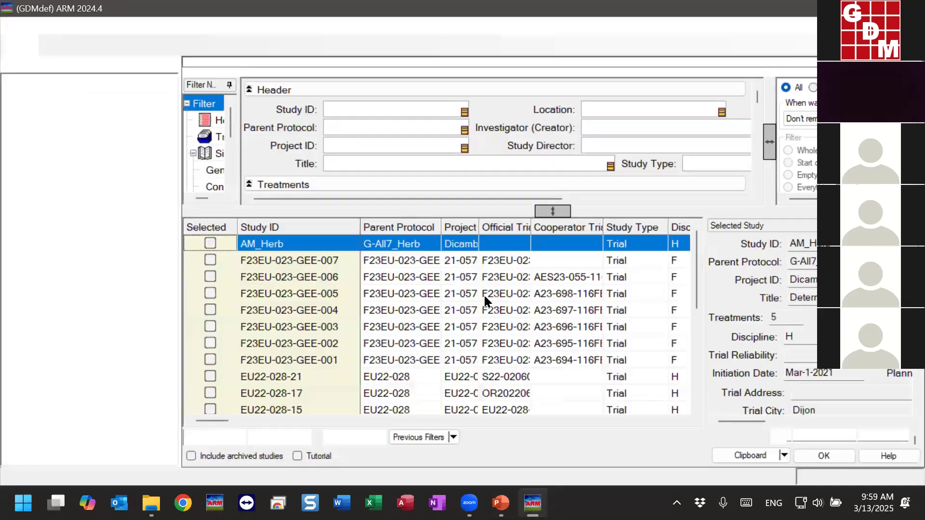
- Include the tutorial studies in the study list and open the ST-Intermediate5 trial
{"action": "left_click", "coordinate": [299, 454]}
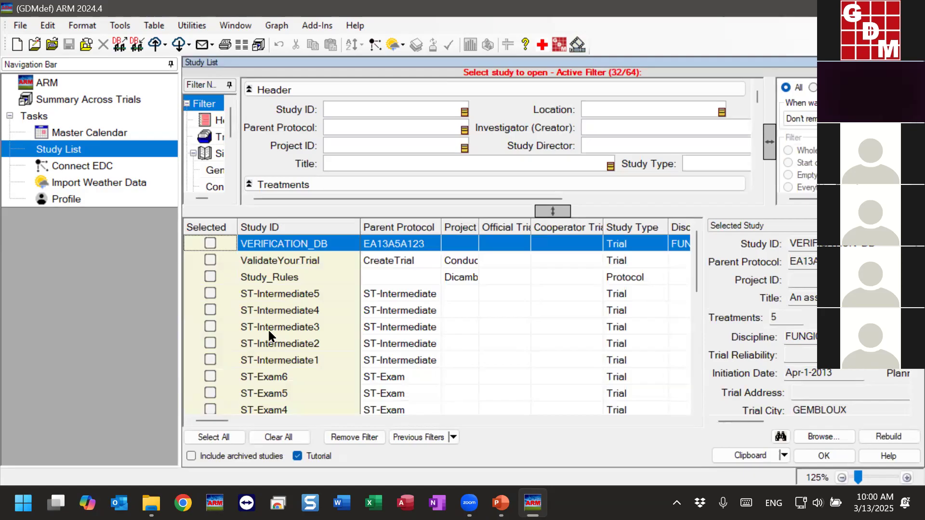
{"action": "double_click", "coordinate": [266, 295]}
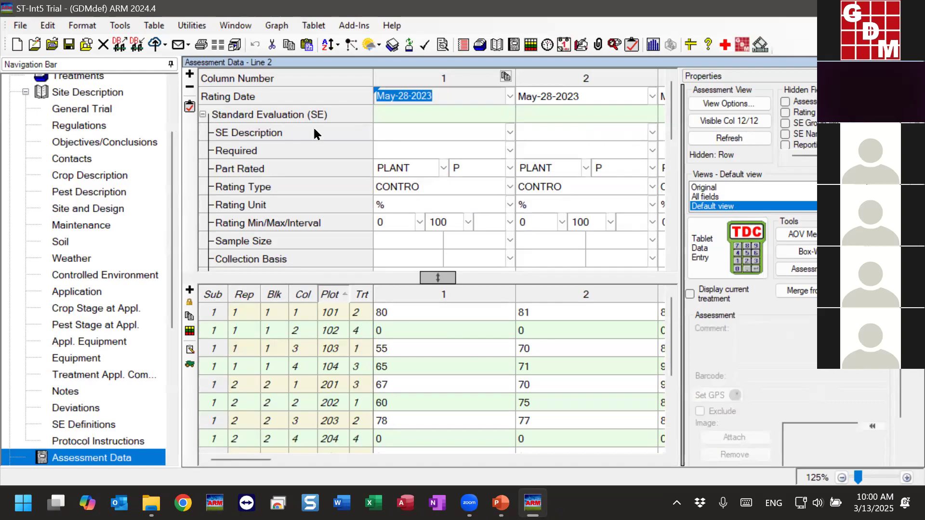
- Set the Required field of assessment data columns 1 and 2 to REQUIR
{"action": "left_click", "coordinate": [407, 150]}
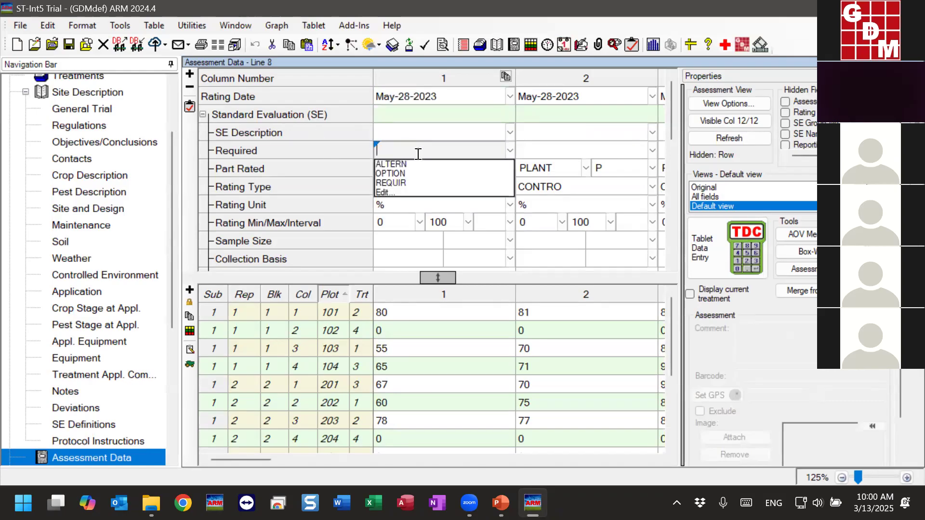
{"action": "left_click", "coordinate": [400, 184]}
{"action": "left_click", "coordinate": [534, 150]}
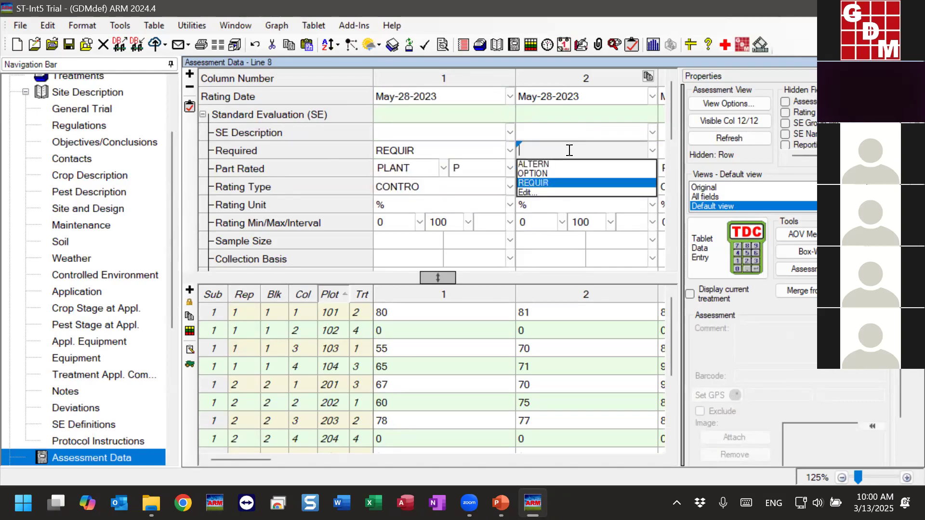
{"action": "left_click", "coordinate": [532, 183]}
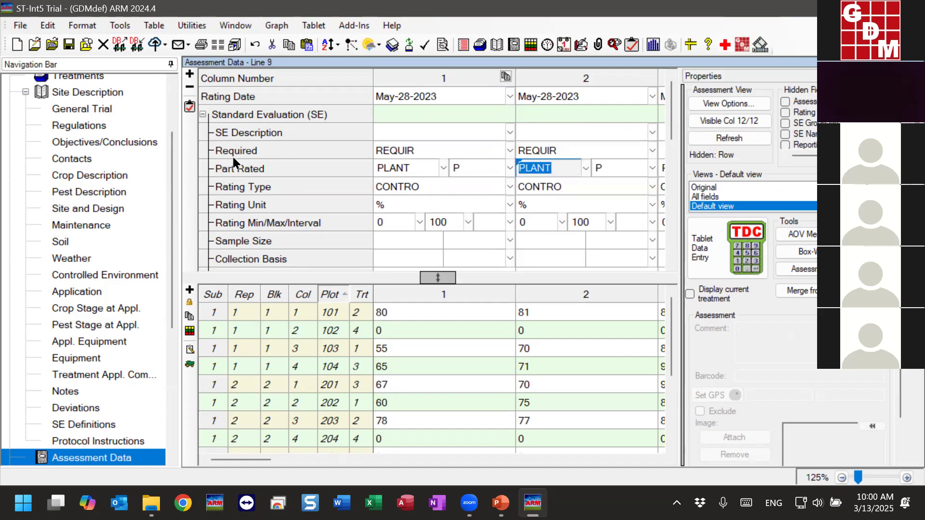
{"action": "key", "text": "Up"}
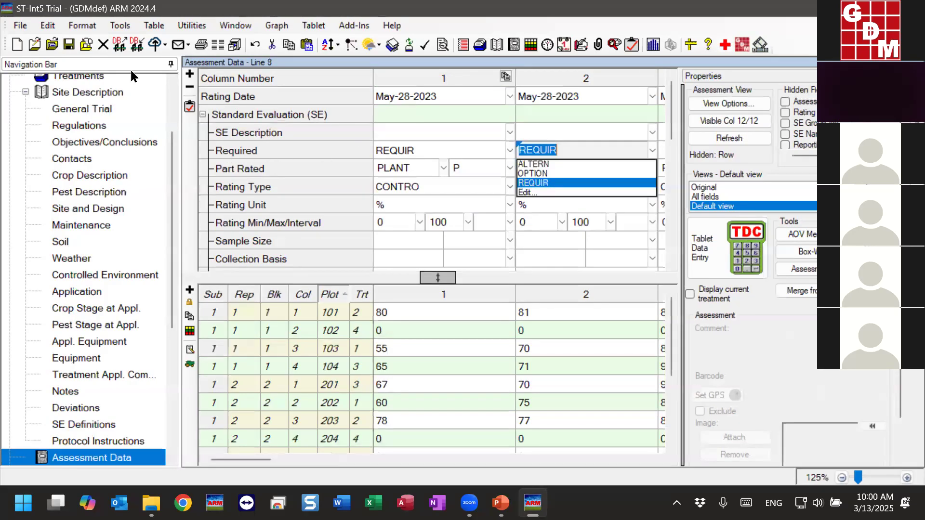
- Collapse the Navigation Bar and set the Required field of assessment columns 3 and 4 to OPTION
{"action": "left_click", "coordinate": [171, 64]}
{"action": "left_click", "coordinate": [560, 154]}
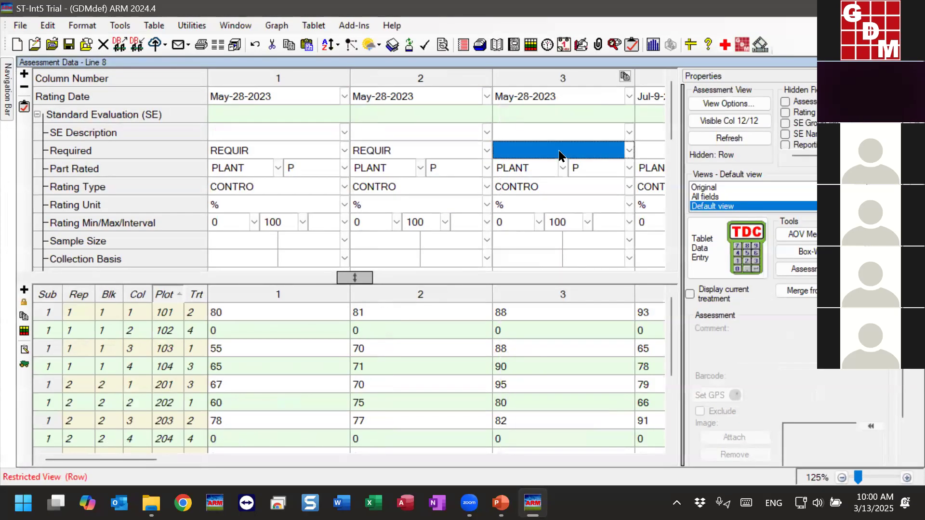
{"action": "left_click", "coordinate": [510, 173]}
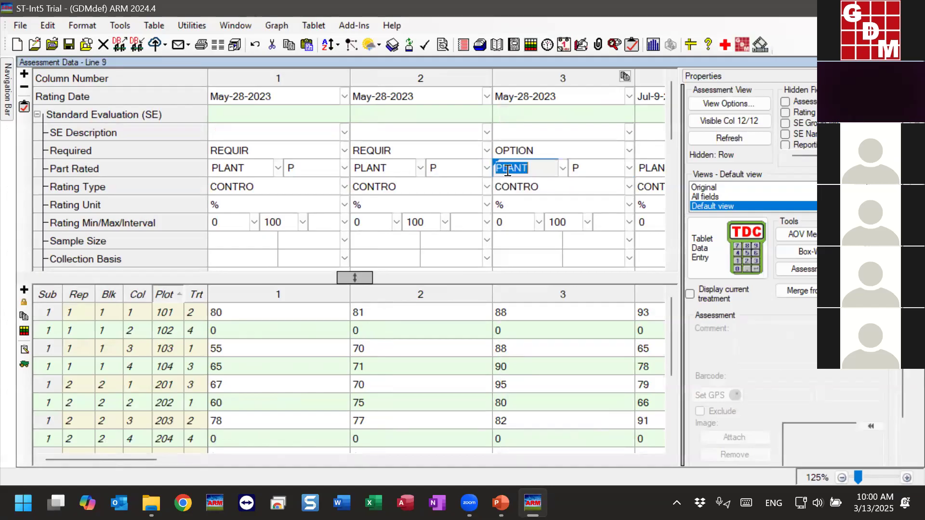
{"action": "left_click", "coordinate": [648, 152]}
{"action": "left_click", "coordinate": [609, 170]}
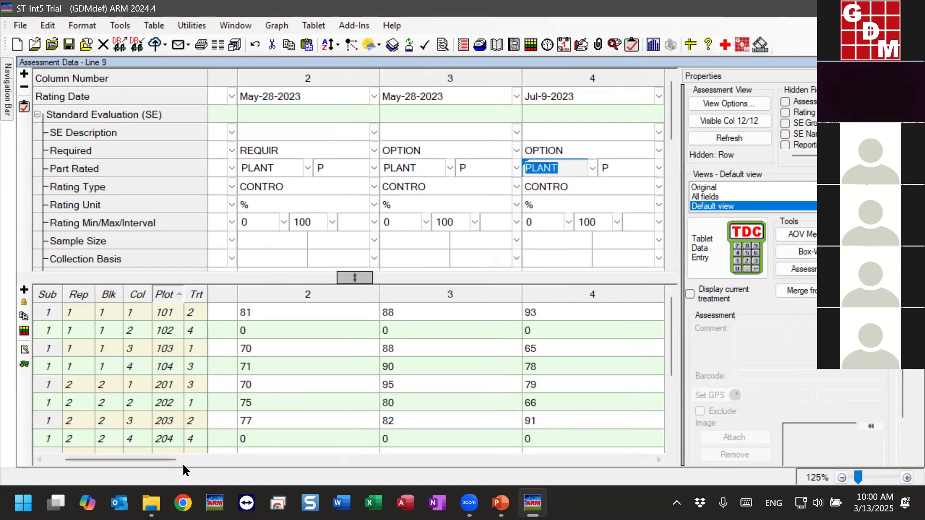
- Set the Required field of assessment columns 5 and 6 to REQUIR
{"action": "left_click_drag", "start_coordinate": [162, 462], "coordinate": [206, 455]}
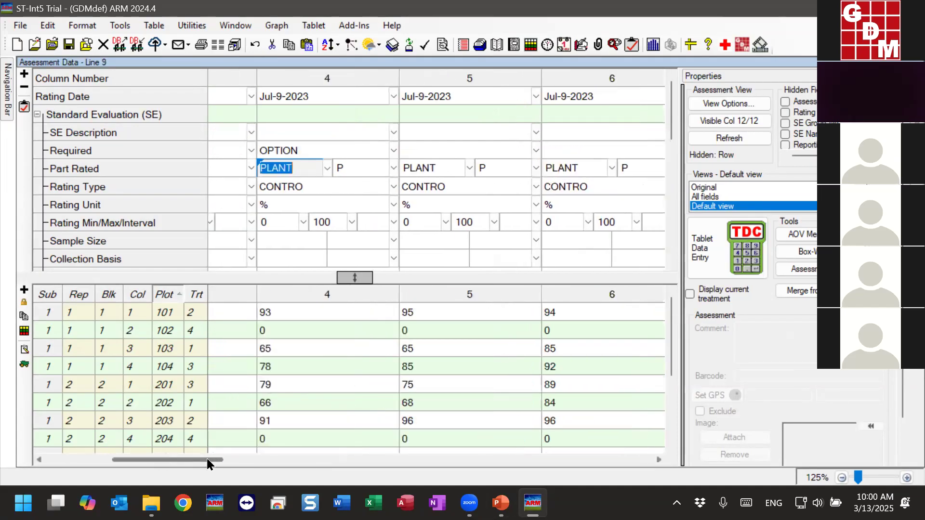
{"action": "left_click", "coordinate": [465, 149]}
{"action": "left_click", "coordinate": [393, 184]}
{"action": "left_click", "coordinate": [561, 151]}
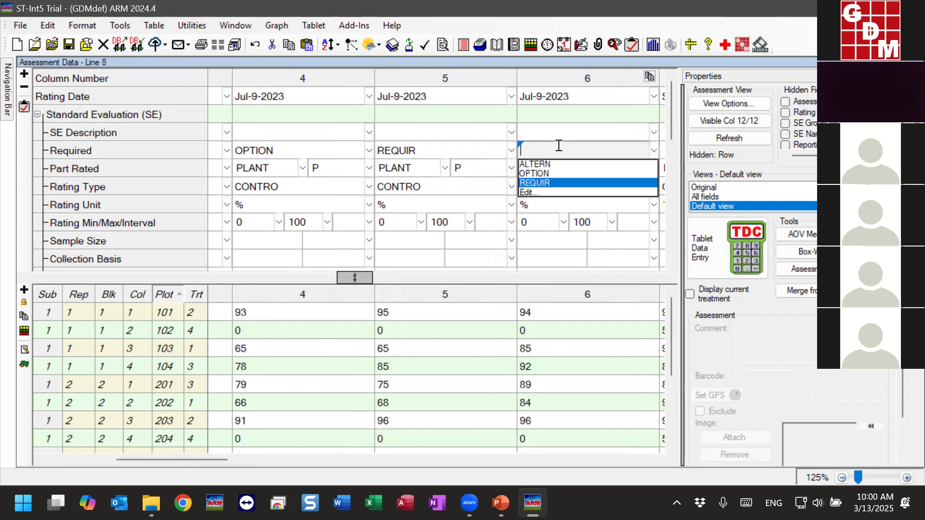
{"action": "left_click", "coordinate": [545, 186]}
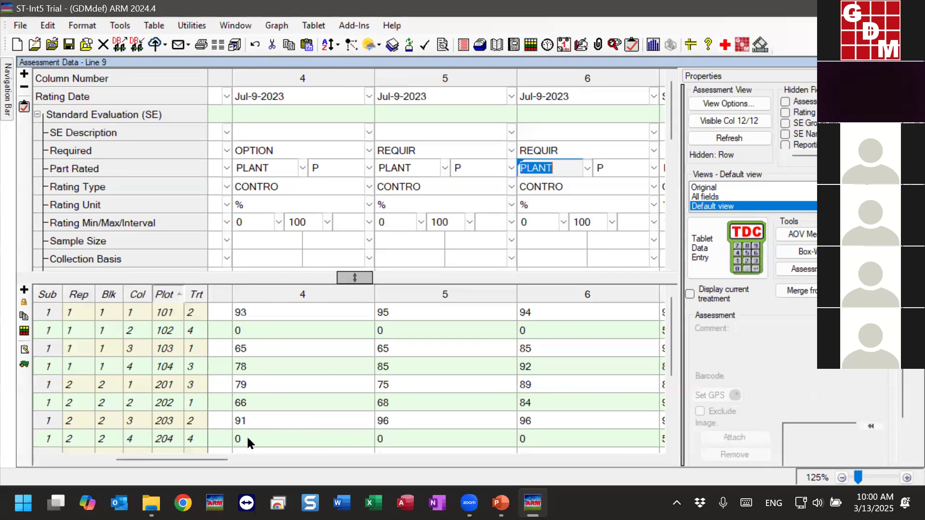
- Filter the visible assessment columns so that only those with REQUIR in the Required field match
{"action": "left_click_drag", "start_coordinate": [220, 456], "coordinate": [149, 461]}
{"action": "left_click", "coordinate": [247, 259]}
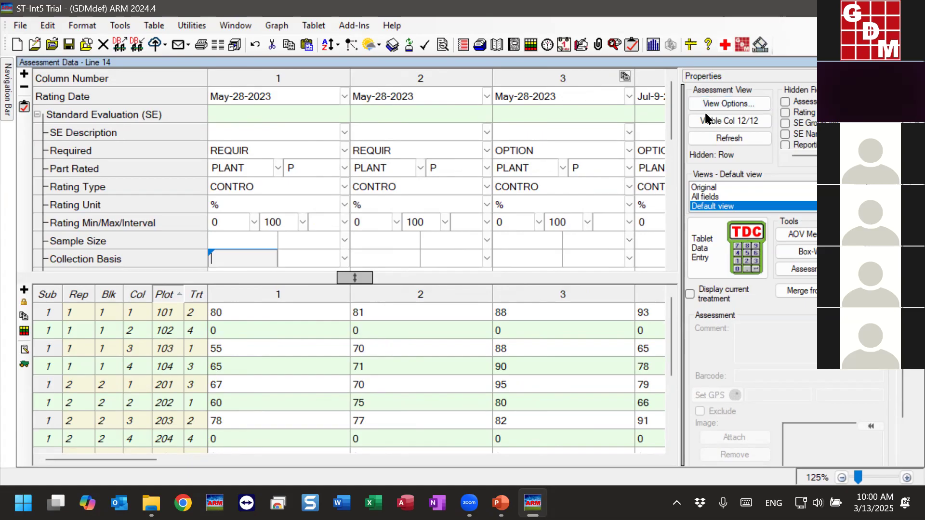
{"action": "left_click", "coordinate": [722, 91]}
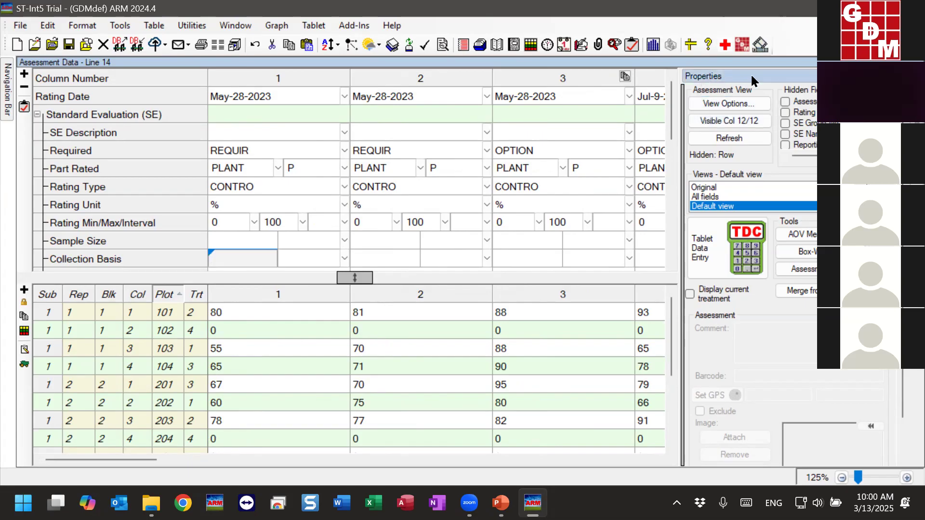
{"action": "left_click", "coordinate": [741, 123]}
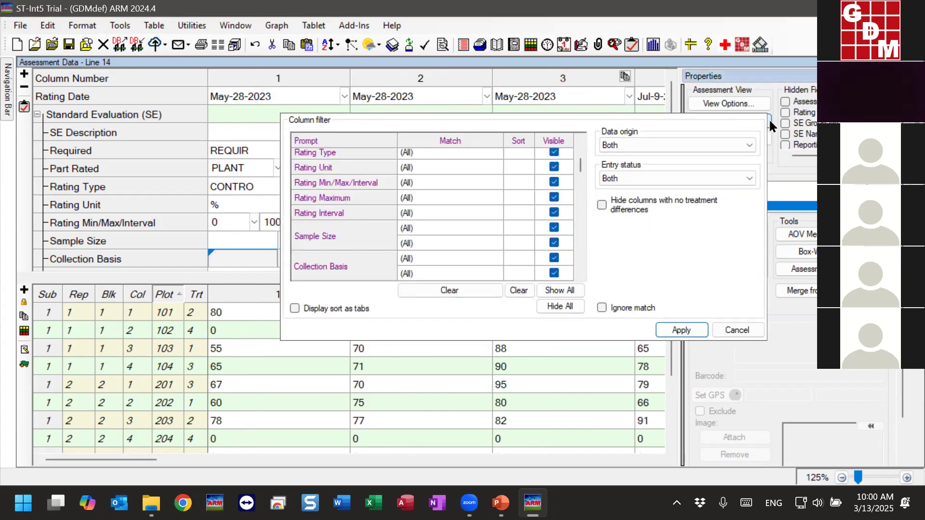
{"action": "left_click", "coordinate": [733, 104]}
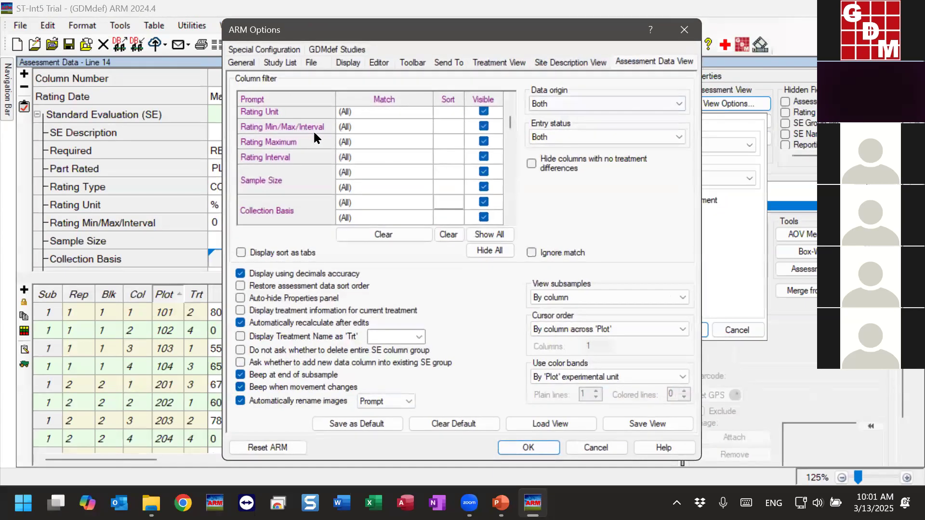
{"action": "left_click", "coordinate": [684, 30]}
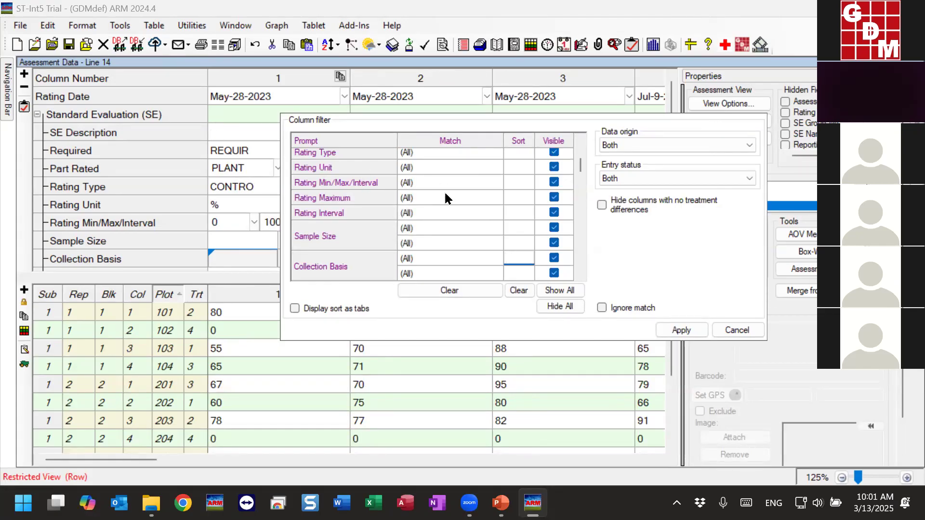
{"action": "scroll", "coordinate": [444, 198], "scroll_direction": "up", "scroll_amount": 3}
{"action": "left_click", "coordinate": [305, 249]}
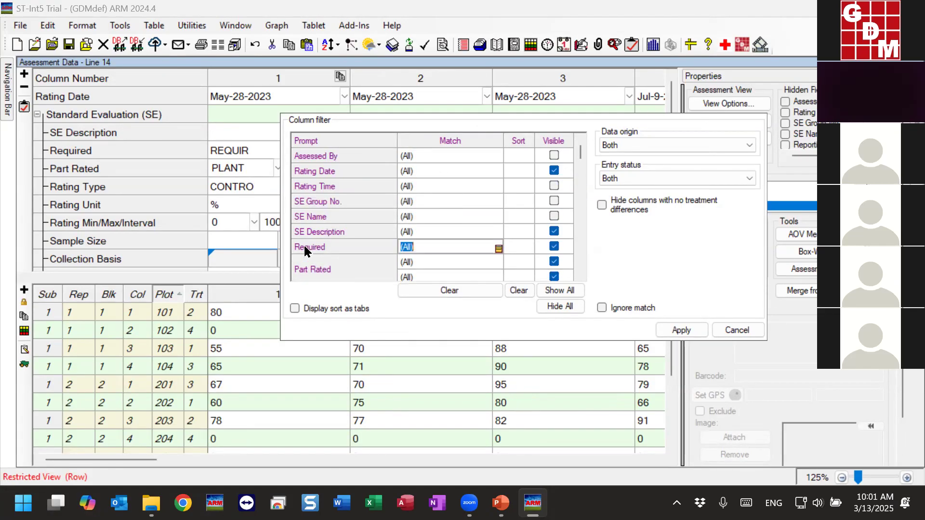
{"action": "left_click", "coordinate": [499, 249]}
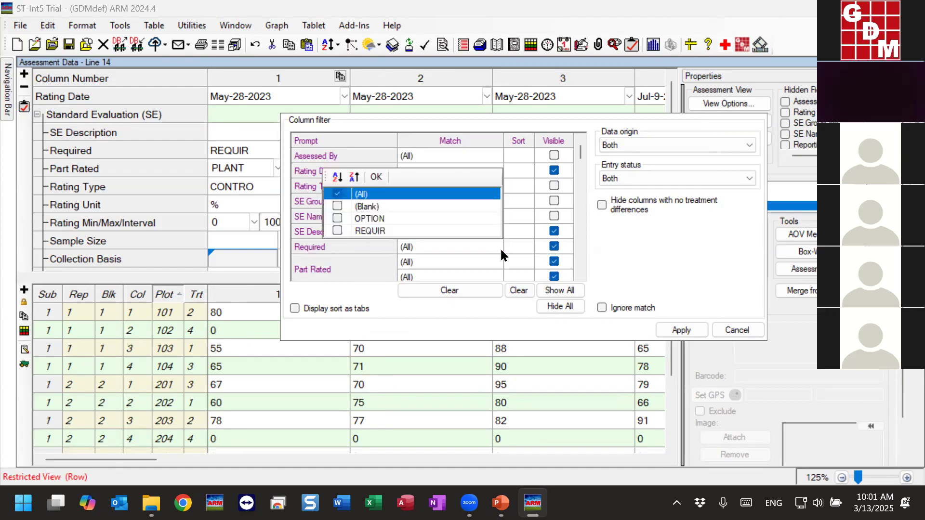
{"action": "left_click", "coordinate": [336, 231]}
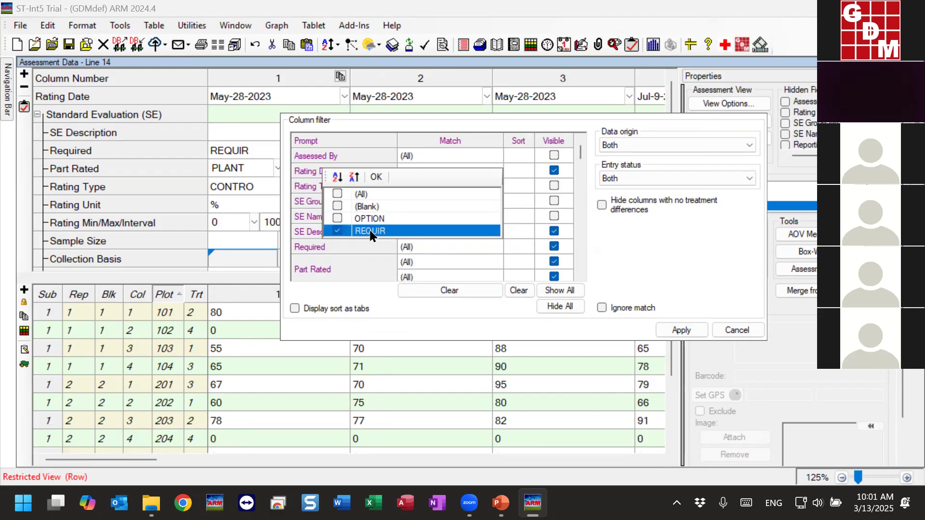
{"action": "left_click", "coordinate": [376, 177]}
{"action": "left_click", "coordinate": [689, 329]}
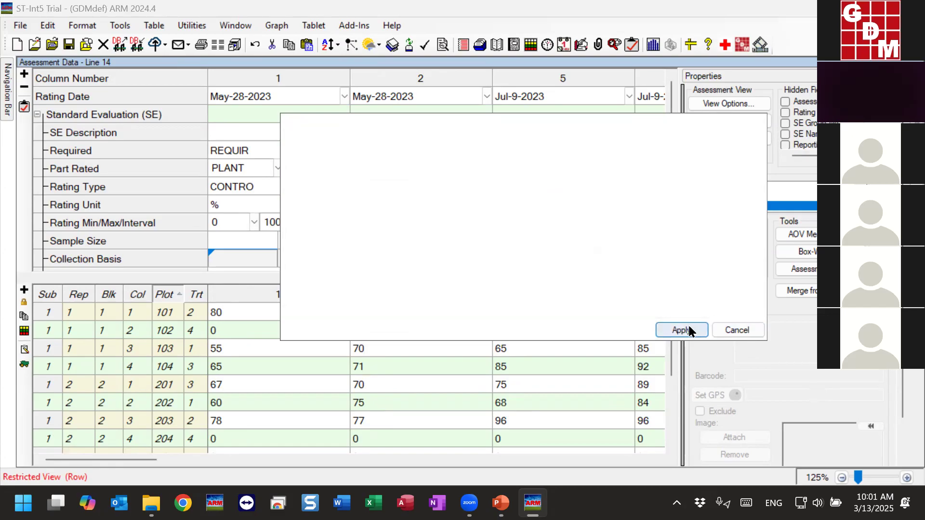
- Look across the filtered assessment columns to check which ones are displayed
{"action": "left_click", "coordinate": [551, 388]}
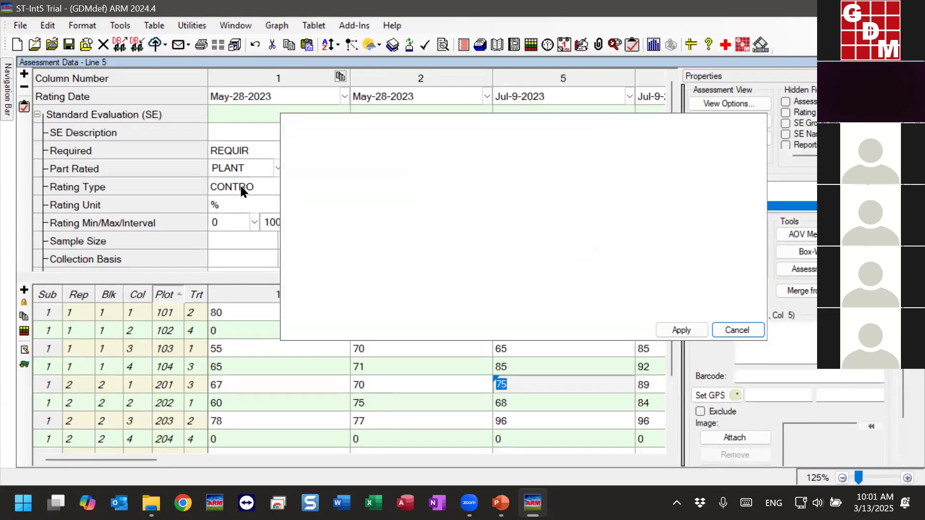
{"action": "left_click", "coordinate": [241, 190]}
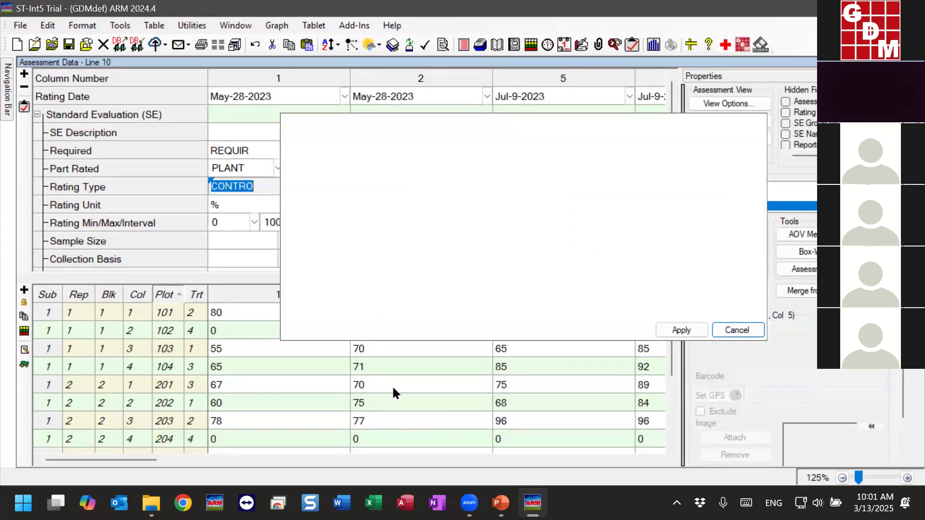
{"action": "mouse_move", "coordinate": [125, 459]}
{"action": "left_mouse_down"}
{"action": "mouse_move", "coordinate": [165, 459]}
{"action": "mouse_move", "coordinate": [126, 460]}
{"action": "left_mouse_up"}
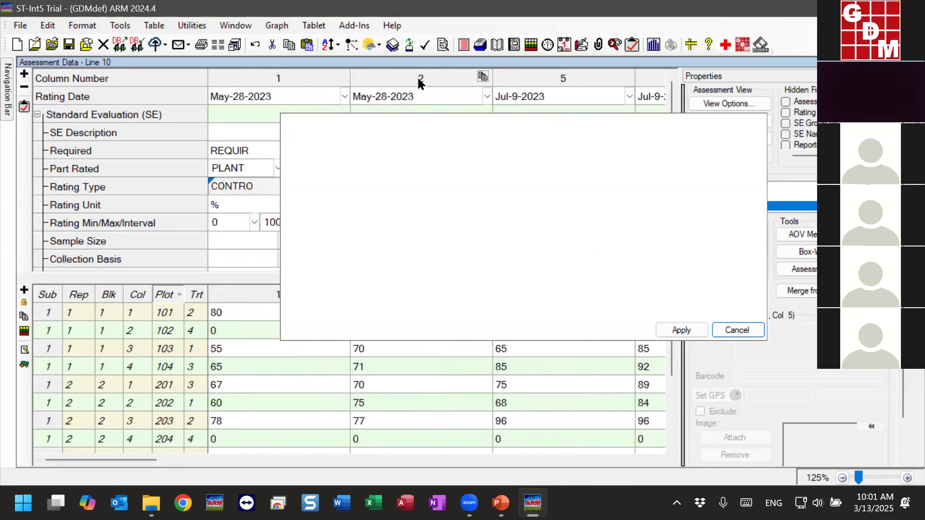
{"action": "left_click", "coordinate": [546, 80]}
{"action": "left_click", "coordinate": [652, 82]}
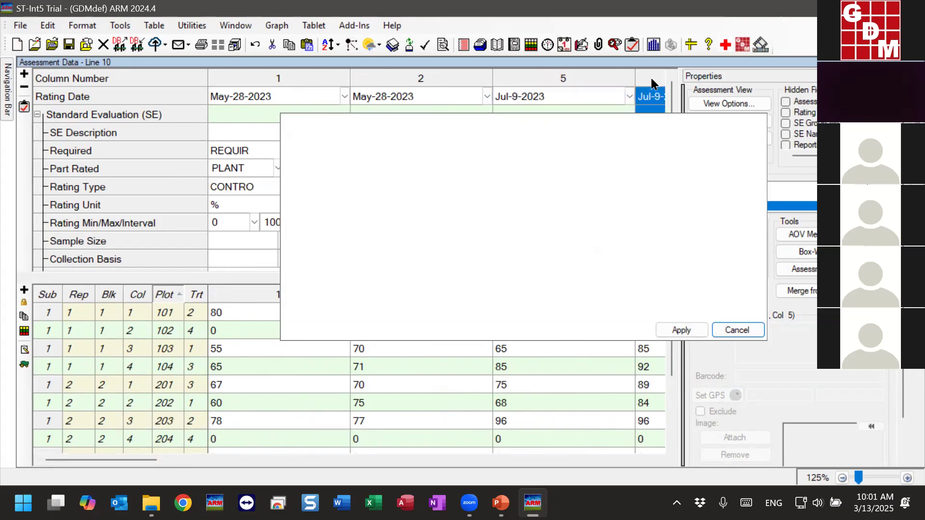
{"action": "left_click_drag", "start_coordinate": [151, 459], "coordinate": [214, 460]}
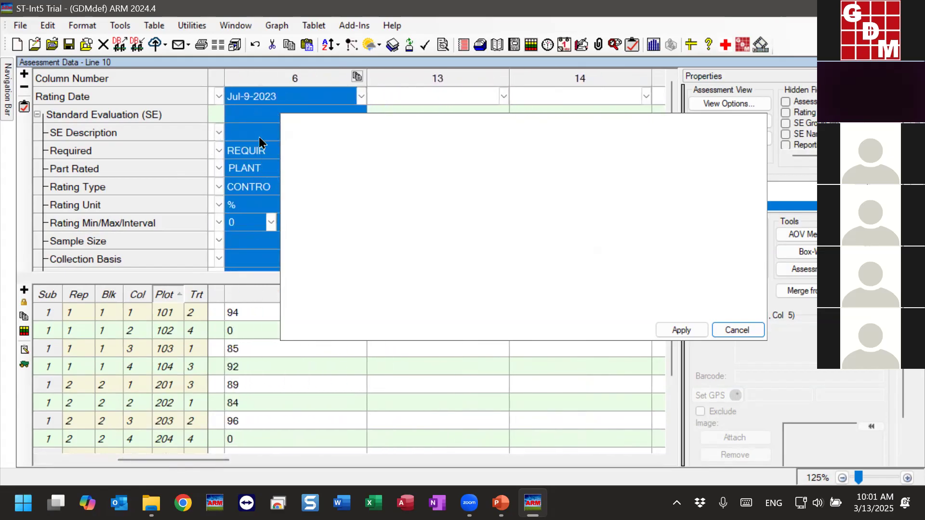
- Open the print reports, clear the report set and preview the trial's Status Report
{"action": "left_click", "coordinate": [202, 45]}
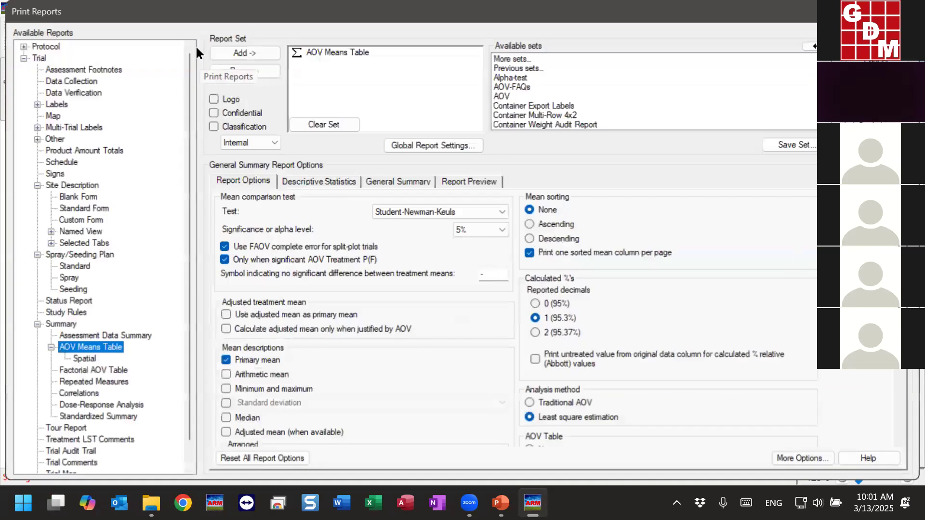
{"action": "left_click", "coordinate": [324, 124]}
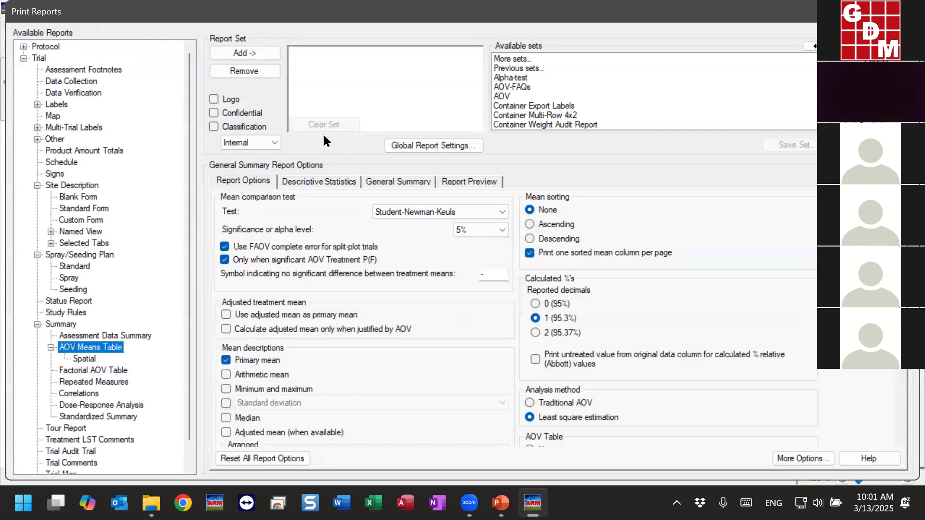
{"action": "scroll", "coordinate": [121, 381], "scroll_direction": "down", "scroll_amount": 1}
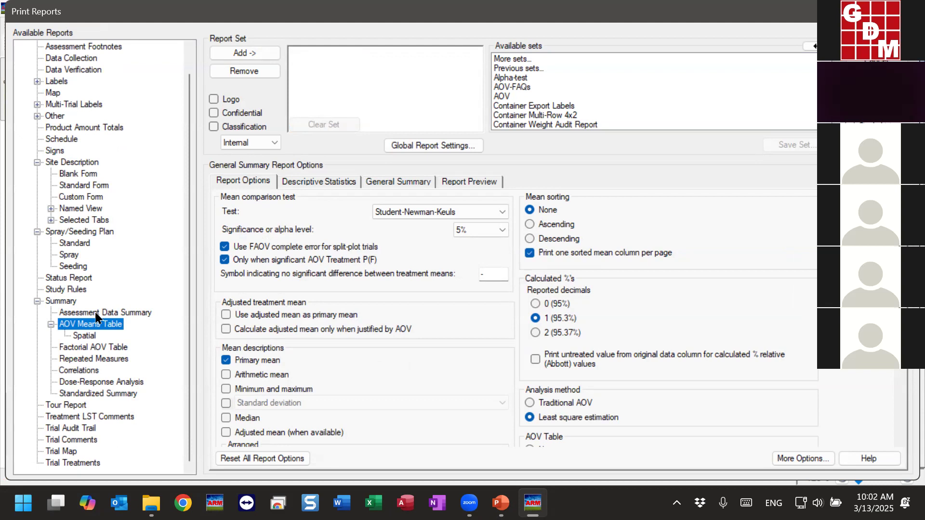
{"action": "left_click", "coordinate": [77, 279]}
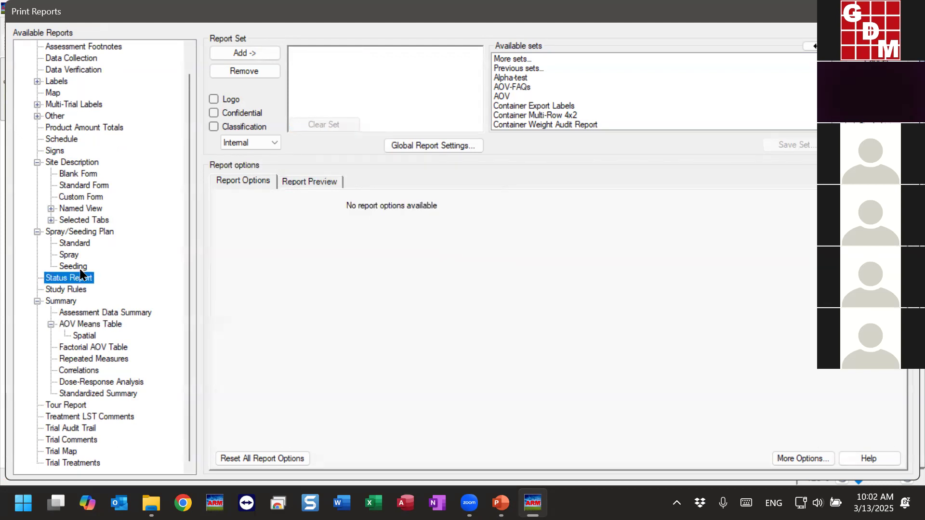
{"action": "left_click", "coordinate": [314, 181]}
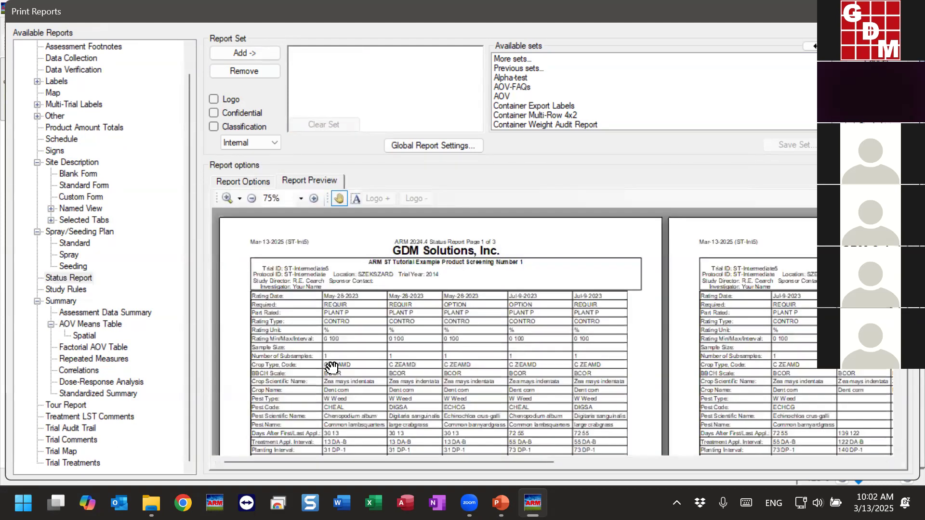
{"action": "scroll", "coordinate": [337, 338], "scroll_direction": "down", "scroll_amount": 2}
{"action": "scroll", "coordinate": [349, 345], "scroll_direction": "up", "scroll_amount": 1}
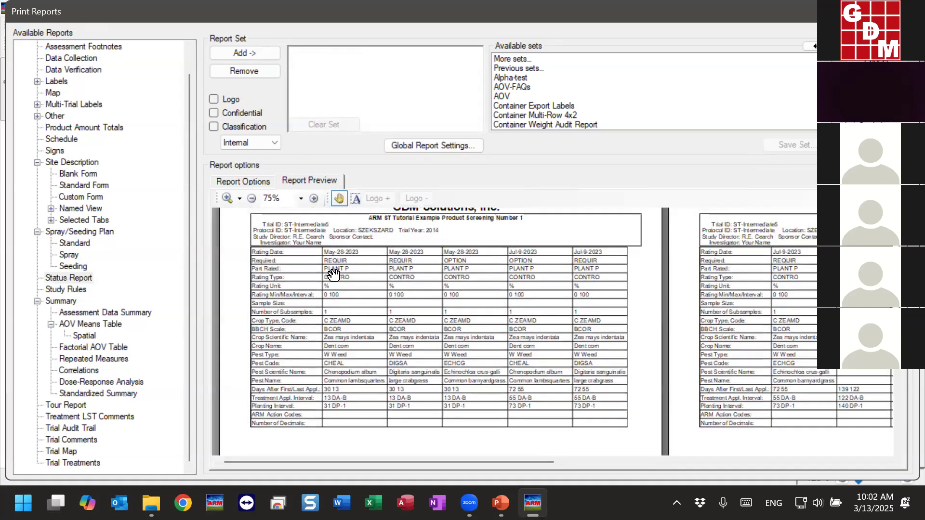
- Select the trial's Data Collection report and show its report options
{"action": "left_click", "coordinate": [222, 184]}
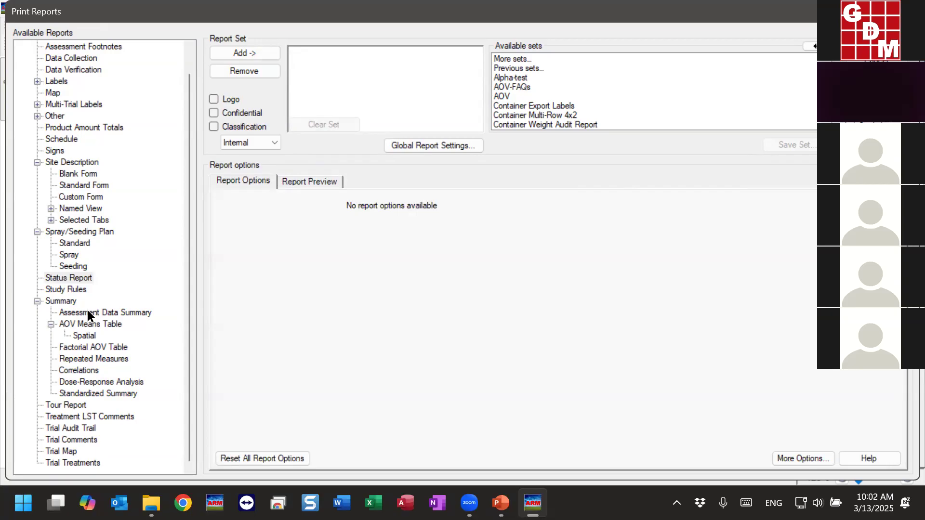
{"action": "scroll", "coordinate": [82, 312], "scroll_direction": "up", "scroll_amount": 1}
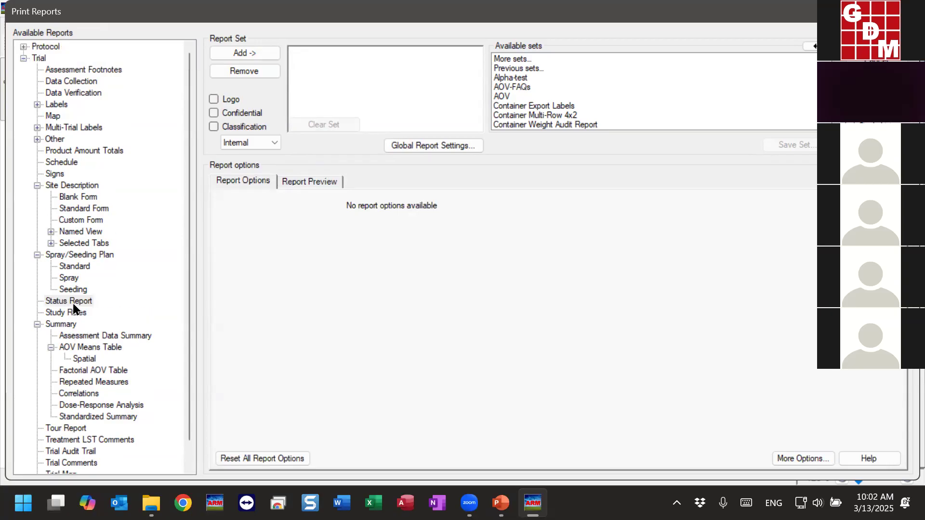
{"action": "left_click", "coordinate": [72, 82]}
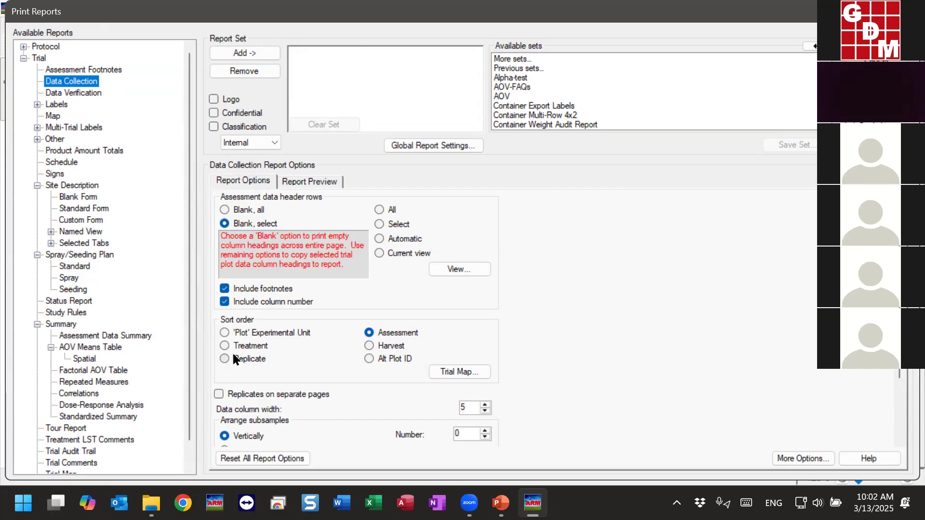
- Look through the Data Collection report's options for header rows, sort order, subsamples and treatments
{"action": "scroll", "coordinate": [234, 359], "scroll_direction": "down", "scroll_amount": 2}
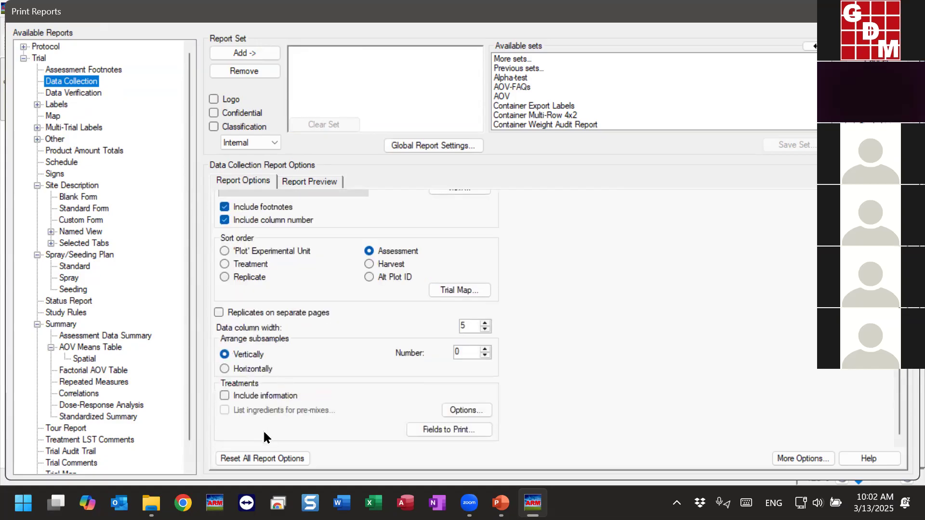
{"action": "scroll", "coordinate": [263, 433], "scroll_direction": "up", "scroll_amount": 2}
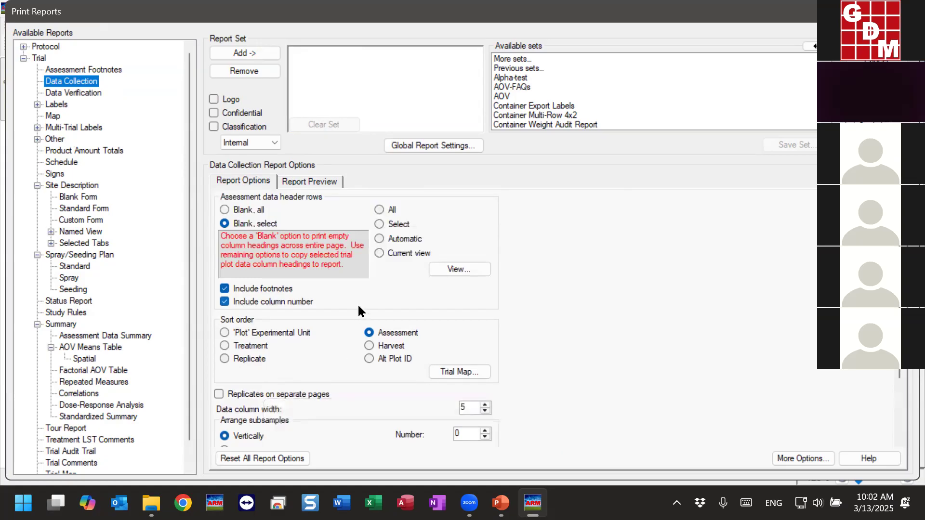
{"action": "scroll", "coordinate": [309, 312], "scroll_direction": "down", "scroll_amount": 2}
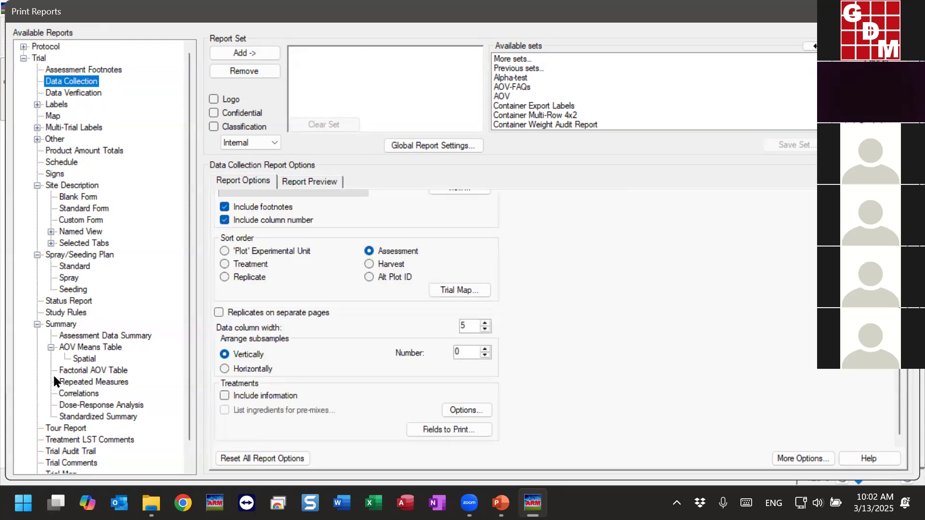
- Check the Assessment Data Summary report's general summary options and preview the report at 100% zoom
{"action": "left_click", "coordinate": [83, 335]}
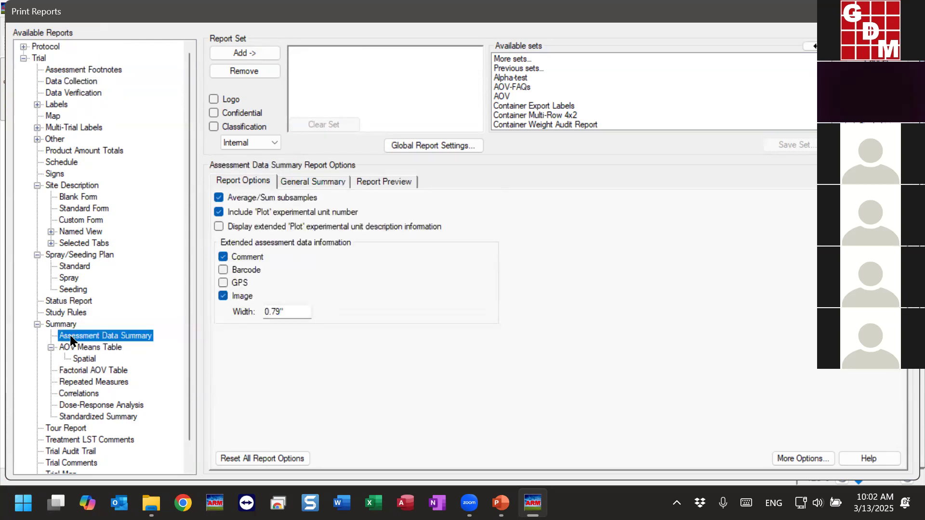
{"action": "left_click", "coordinate": [314, 181]}
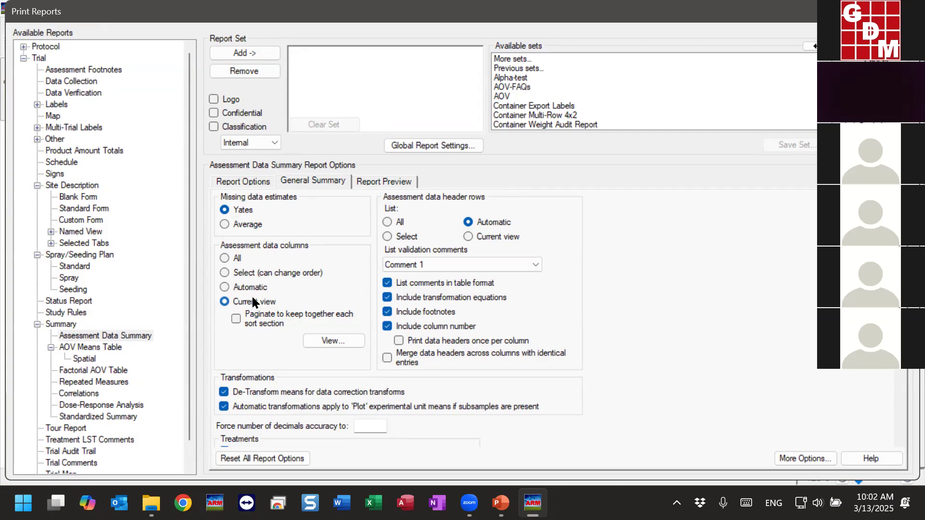
{"action": "left_click", "coordinate": [384, 181]}
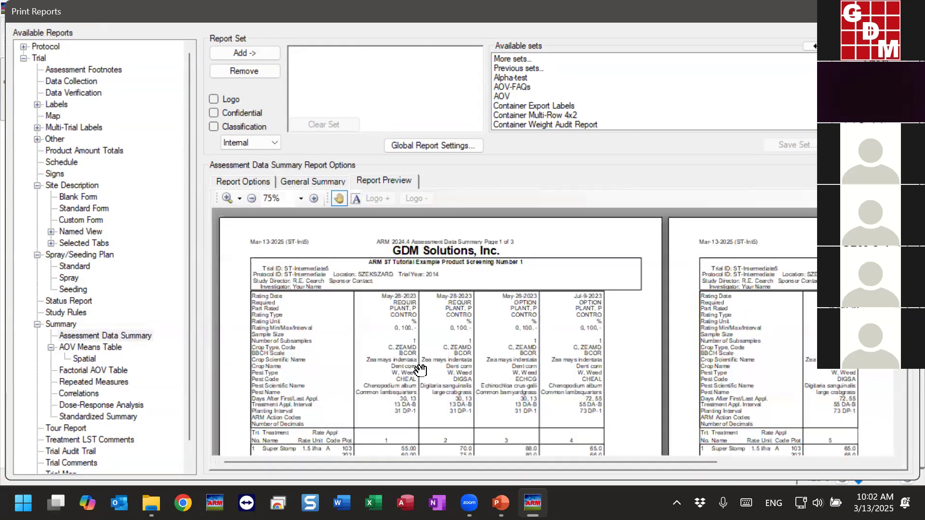
{"action": "left_click_drag", "start_coordinate": [410, 387], "coordinate": [403, 324]}
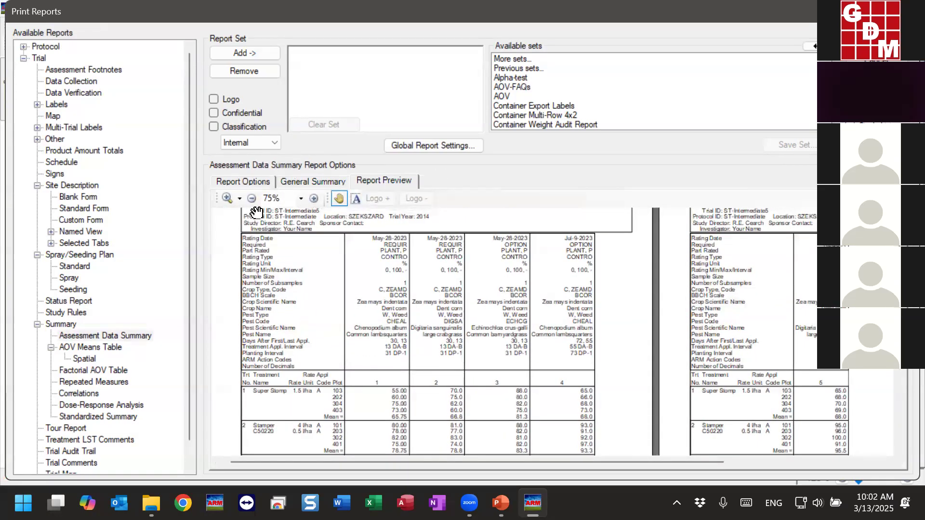
{"action": "left_click", "coordinate": [314, 198]}
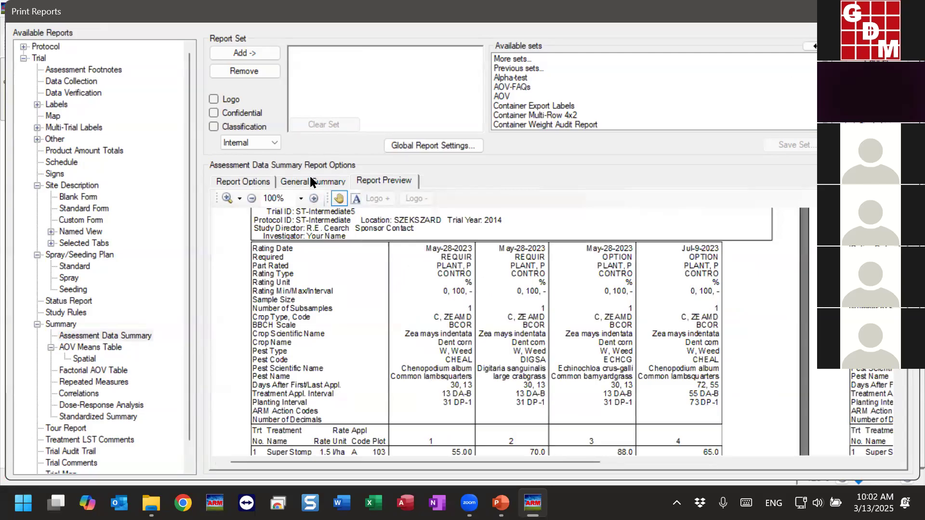
- Add the Assessment Data Summary to the report set and generate its full print preview
{"action": "double_click", "coordinate": [98, 337]}
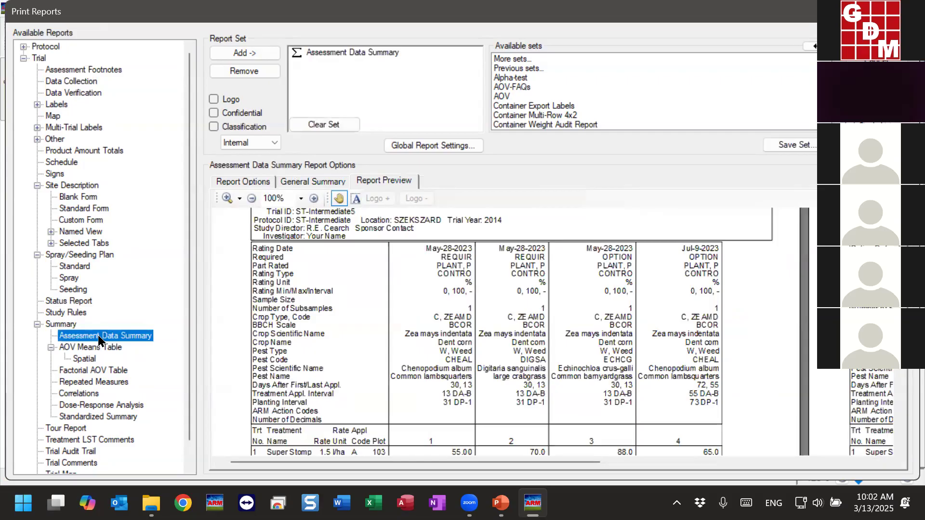
{"action": "left_click", "coordinate": [877, 45]}
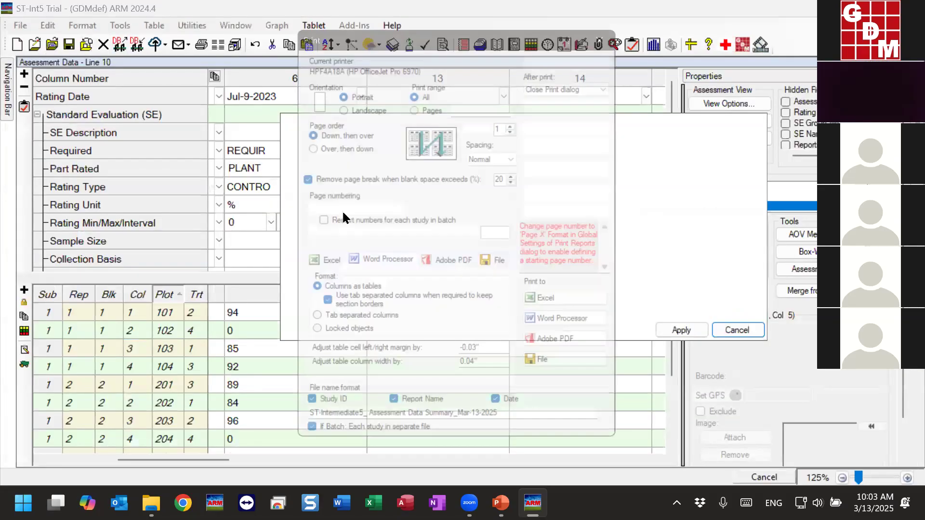
{"action": "left_click", "coordinate": [582, 102]}
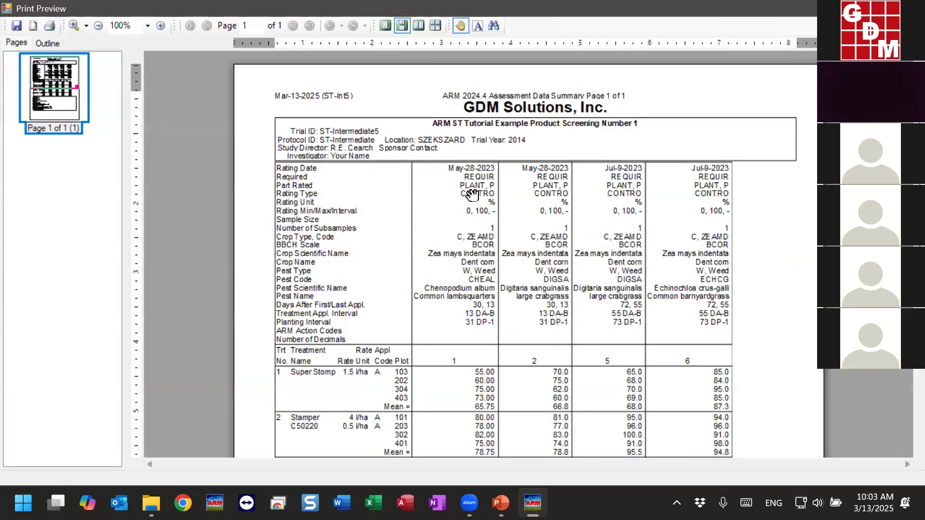
- Enlarge the print preview to 150% and examine the assessment column headers, including the Required row
{"action": "scroll", "coordinate": [720, 197], "scroll_direction": "down", "scroll_amount": 1}
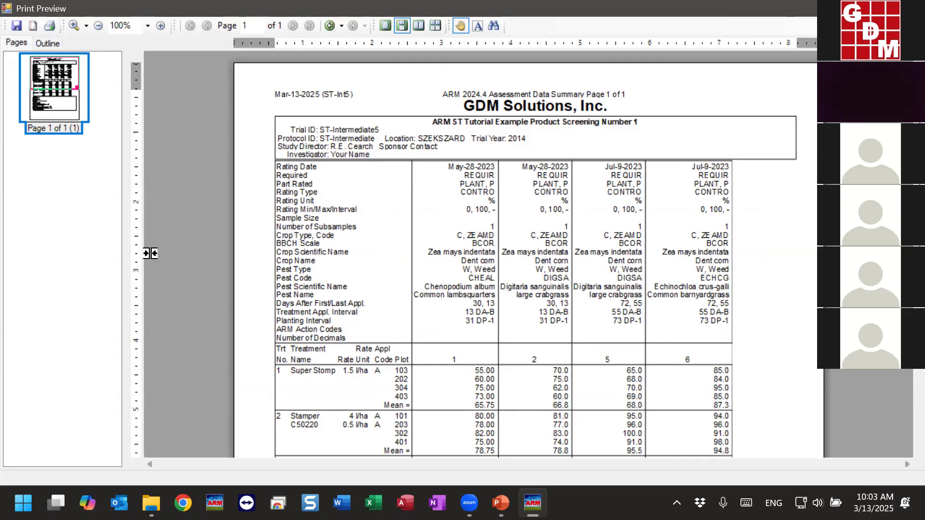
{"action": "left_click", "coordinate": [160, 26]}
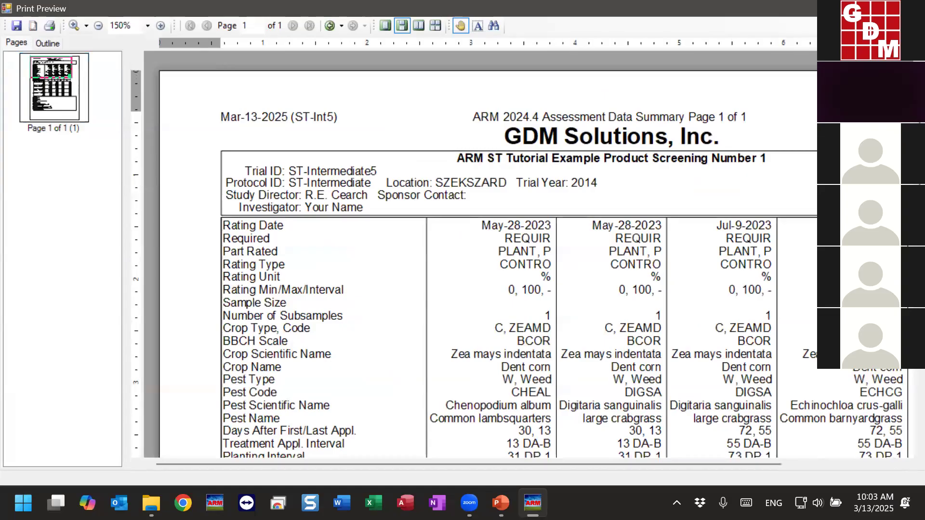
{"action": "left_click_drag", "start_coordinate": [528, 282], "coordinate": [456, 229]}
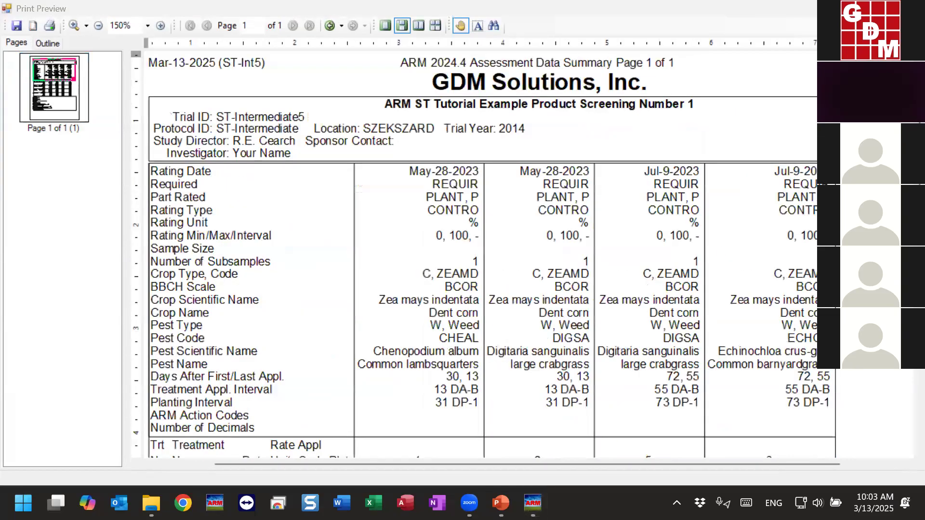